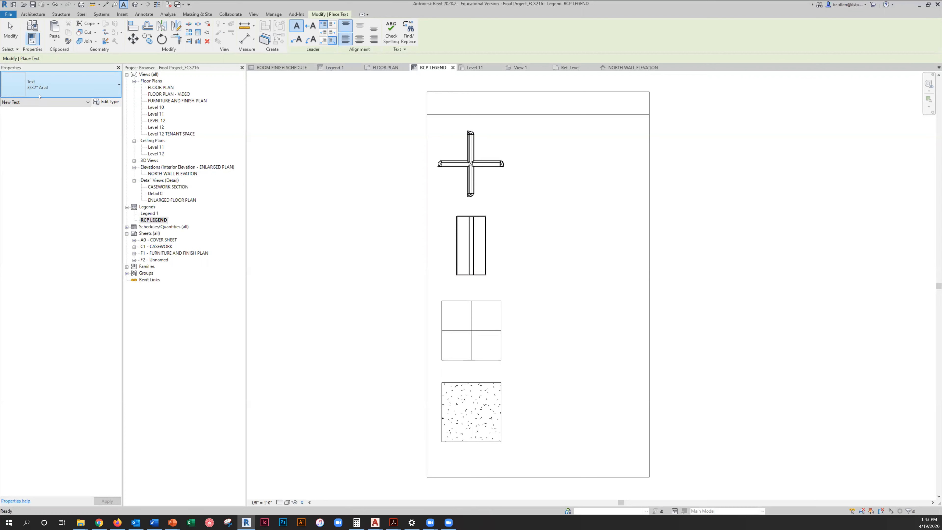
left_click(104, 105)
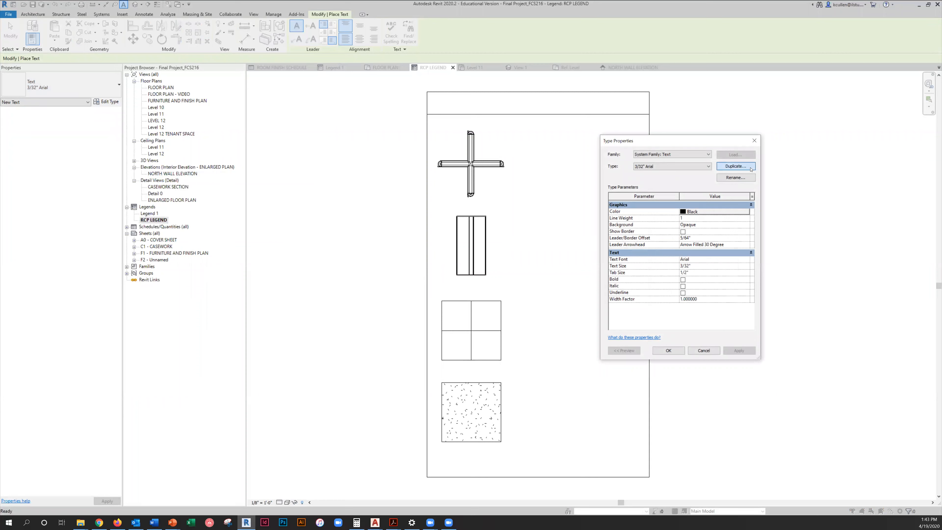
left_click(737, 167)
left_click(681, 265)
left_click(703, 351)
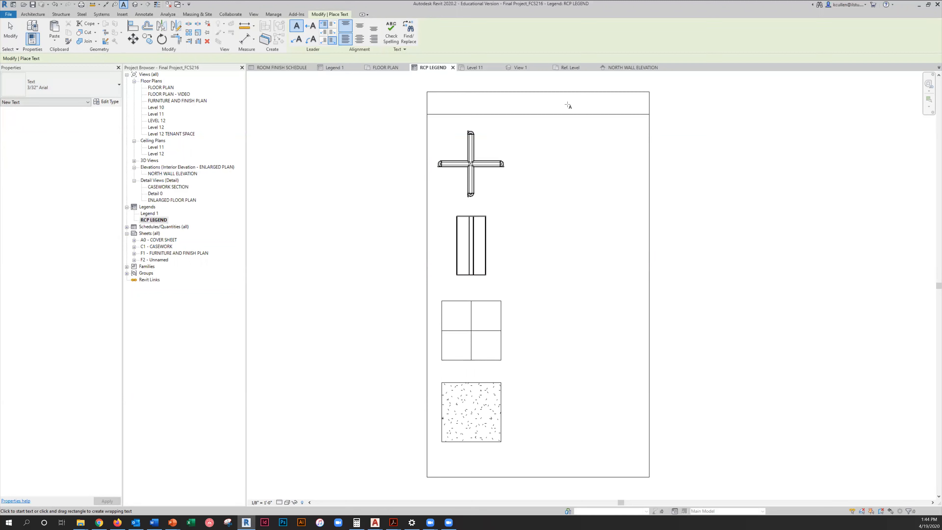
Place a 3/32" Arial text note reading RCP LEGEND in the header box of the legend.
left_click(440, 104)
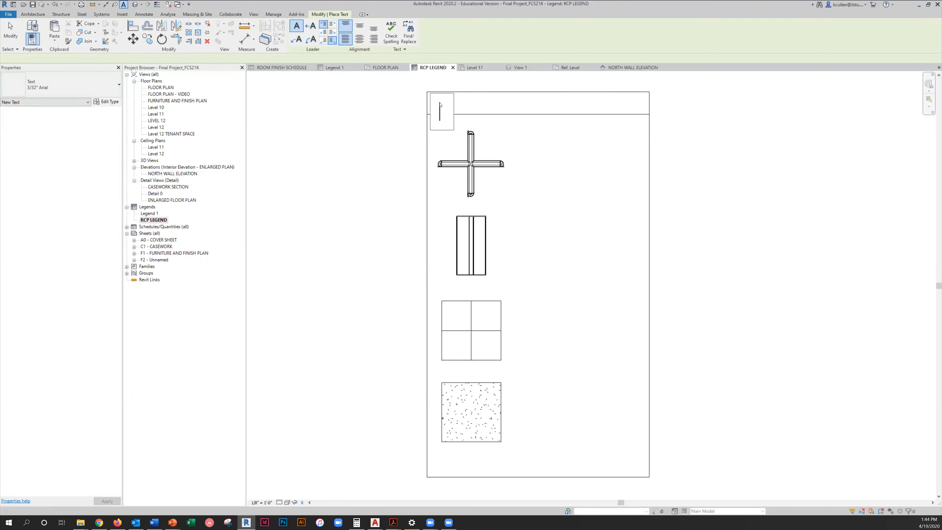
type("RCP LEGEND")
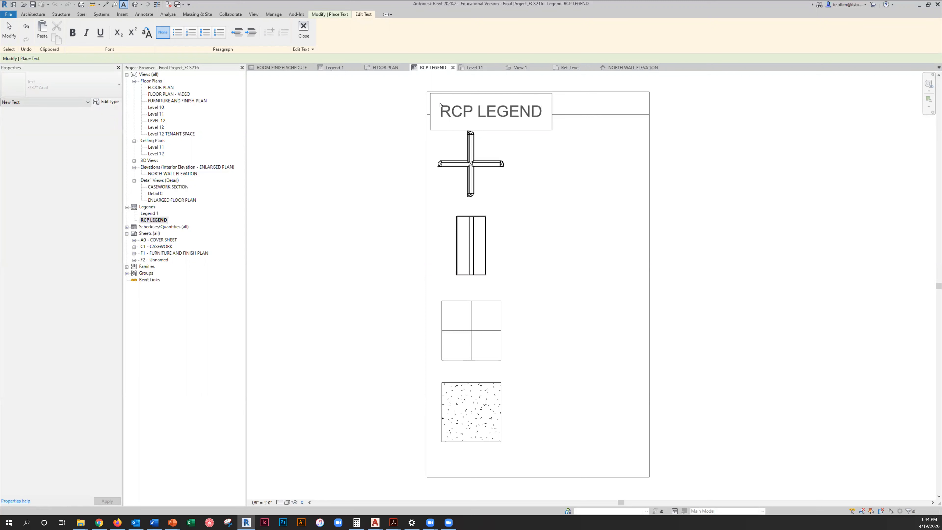
left_click(778, 119)
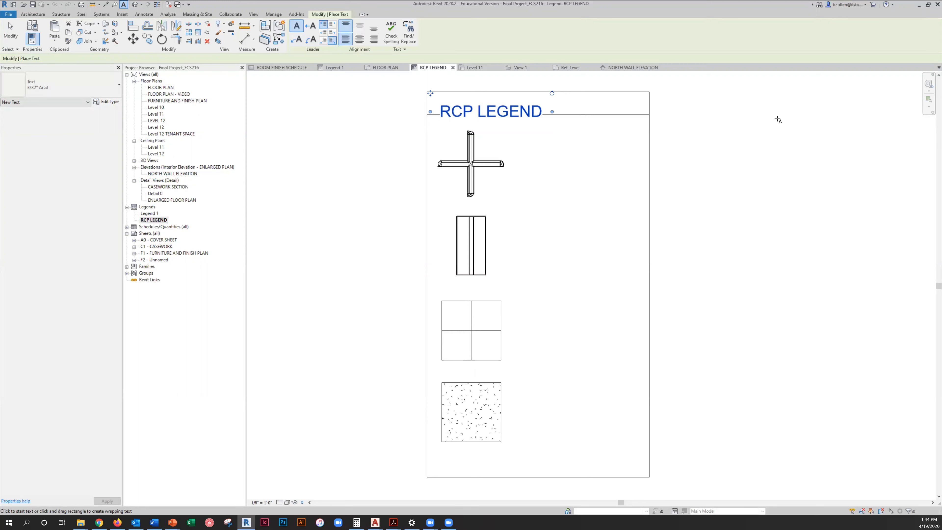
key("Escape")
key("Escape")
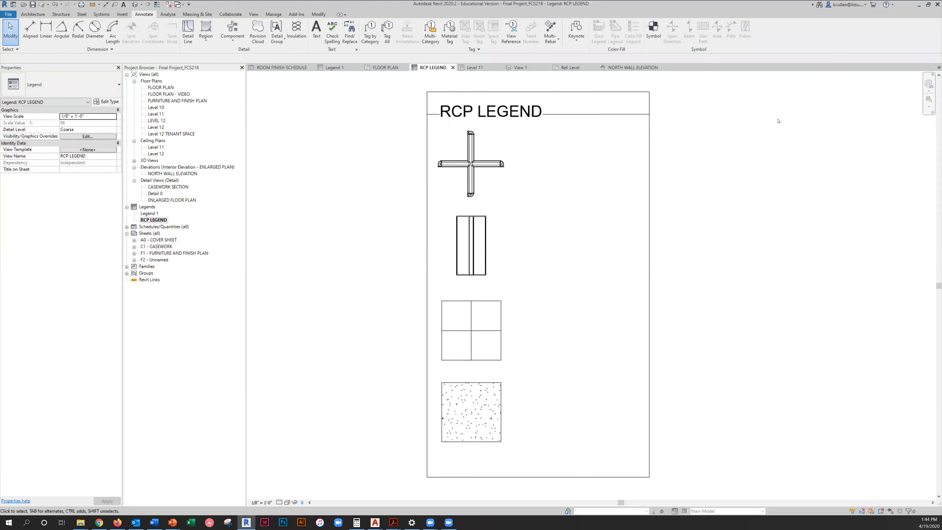
Nudge the RCP LEGEND title up and slightly left so it sits inside the header box.
left_click(524, 110)
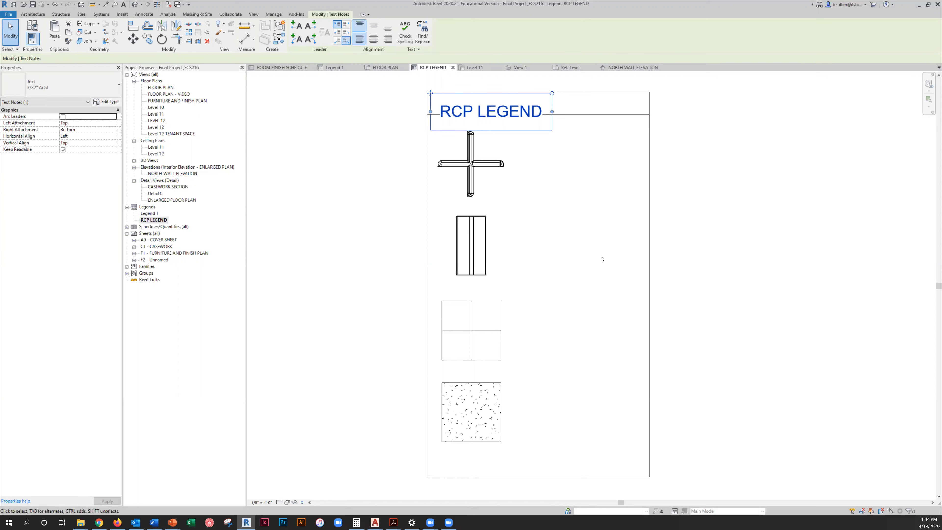
key("Up")
key("Up")
key("Up")
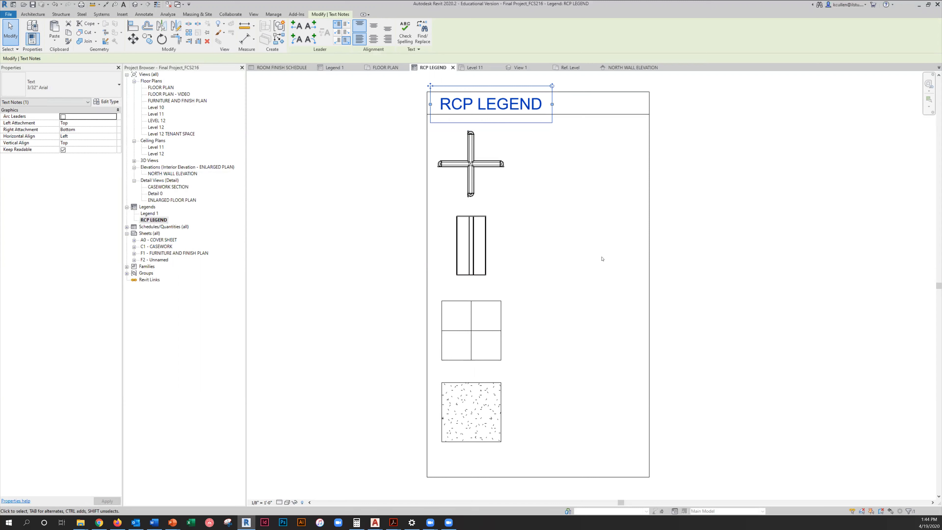
key("Left")
key("Left")
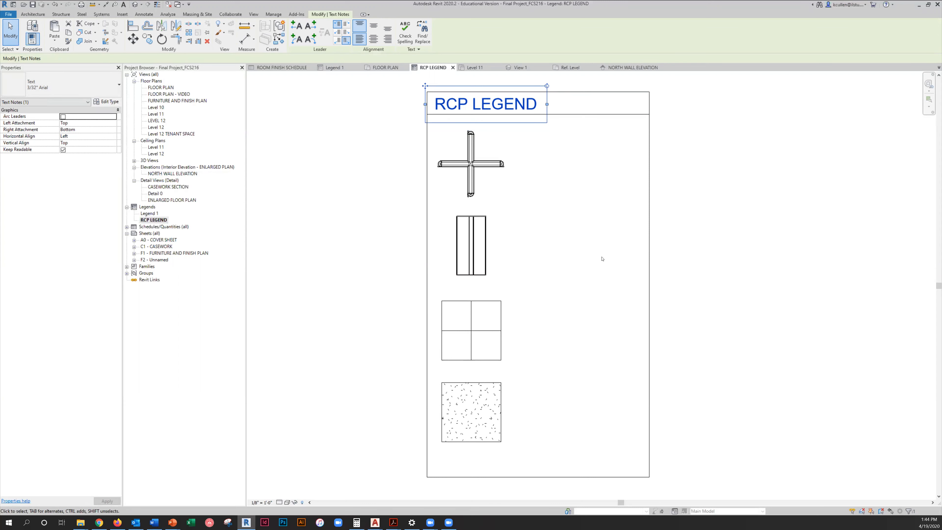
key("Escape")
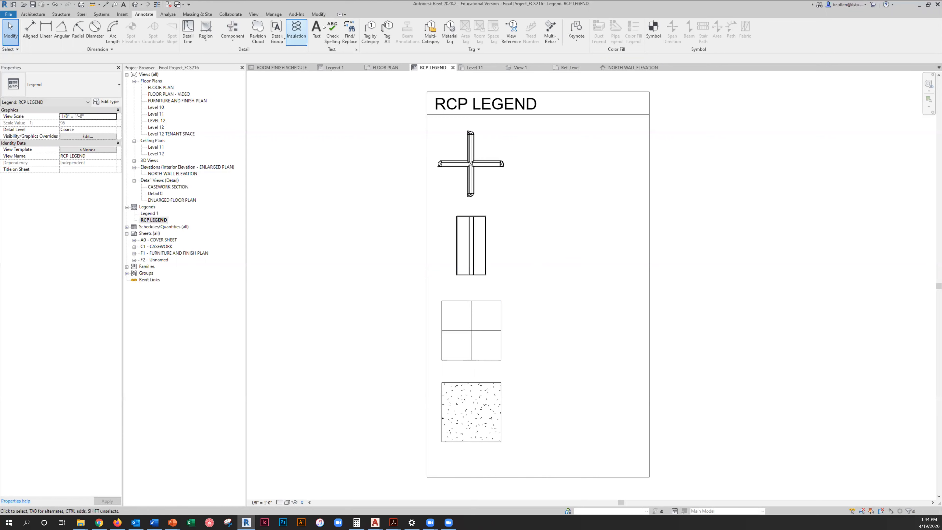
Add a three-line note reading 41" FLUXWERX / SUSPENDED / LIGHTING and position it beside the cross-shaped fixture symbol.
left_click(317, 32)
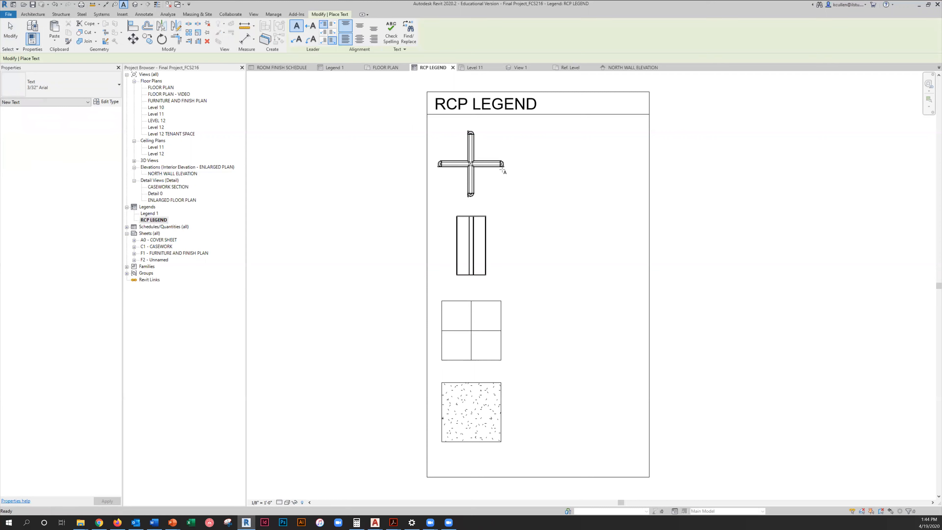
left_click(529, 163)
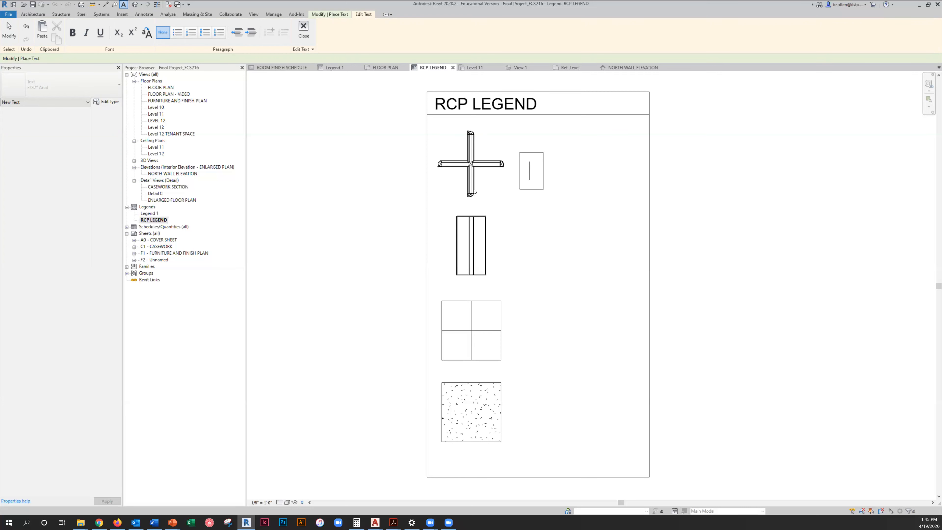
type("41\" FLUXWERX")
key("Return")
type("SUSPENDED L")
key("BackSpace")
key("BackSpace")
key("Return")
type("LIGHTING")
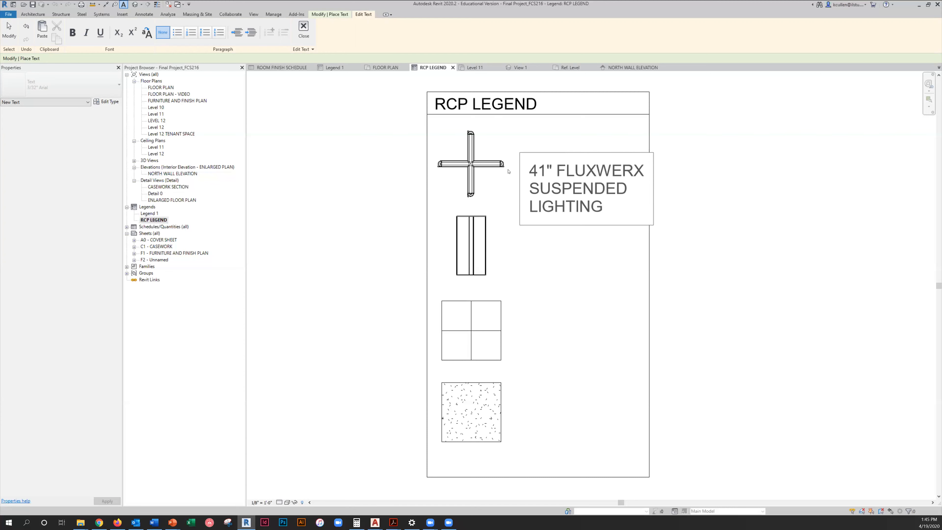
left_click(703, 191)
left_click(700, 190)
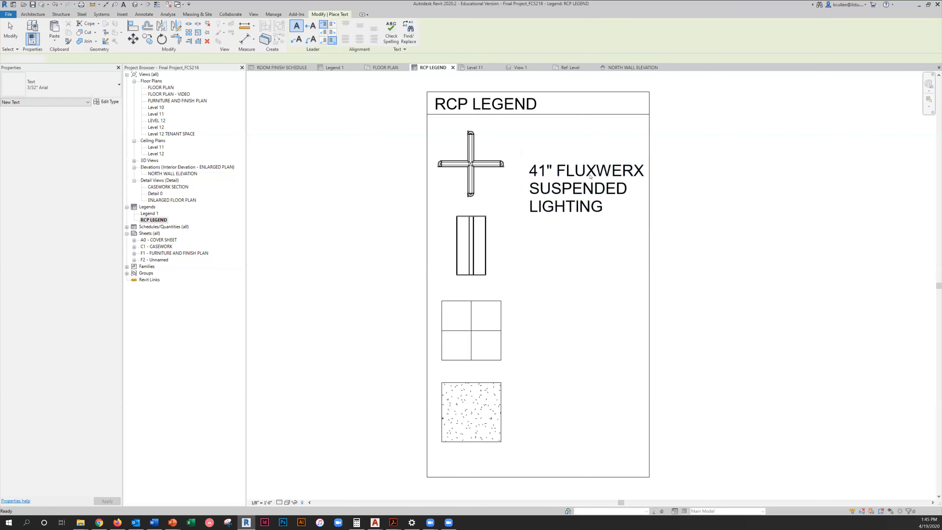
left_click_drag(585, 168, 582, 150)
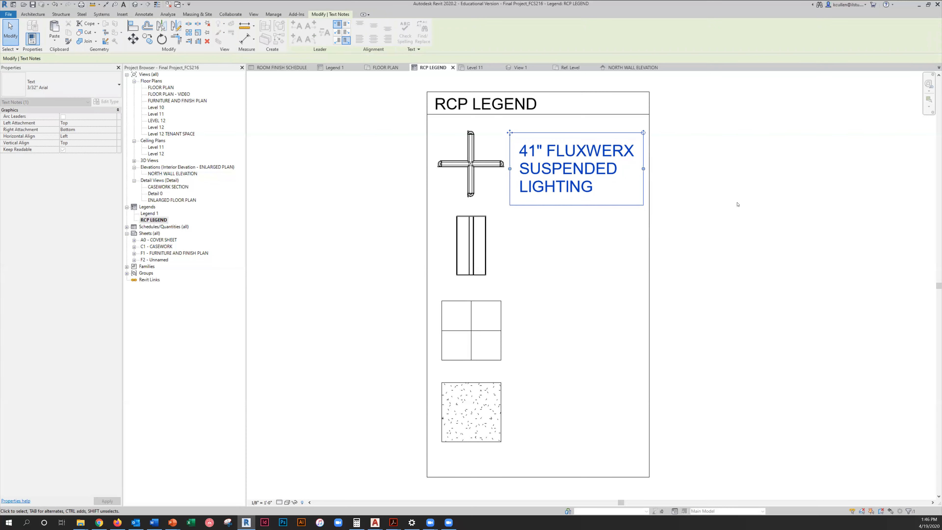
left_click(736, 204)
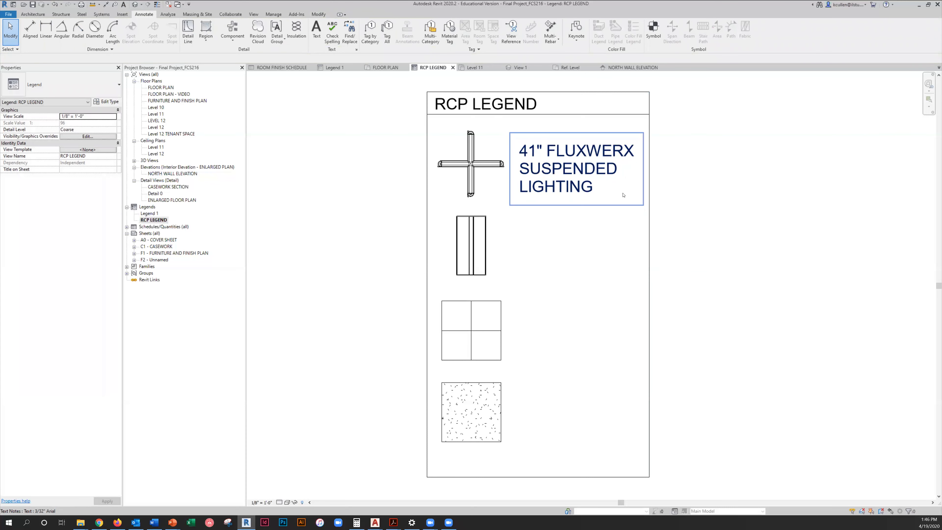
Copy the suspended lighting note straight down beside the rectangular fixture symbol.
left_click(587, 194)
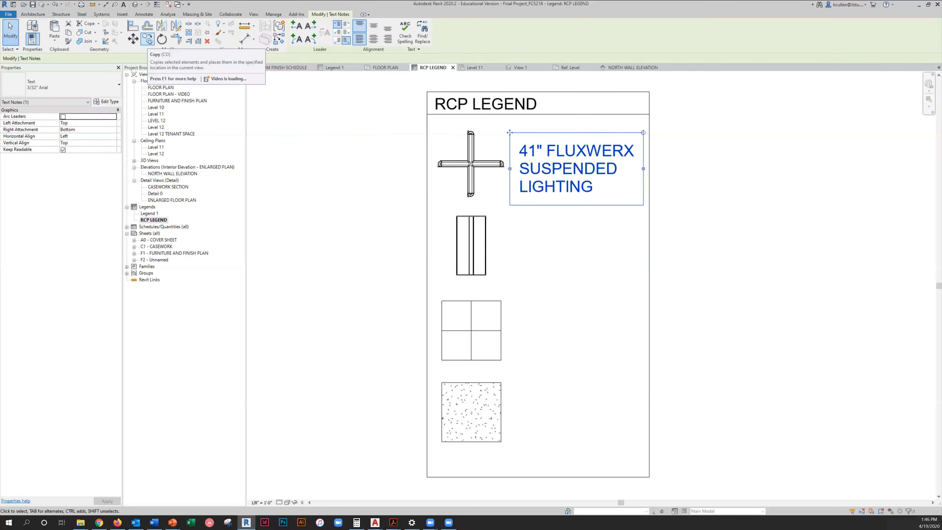
left_click(149, 39)
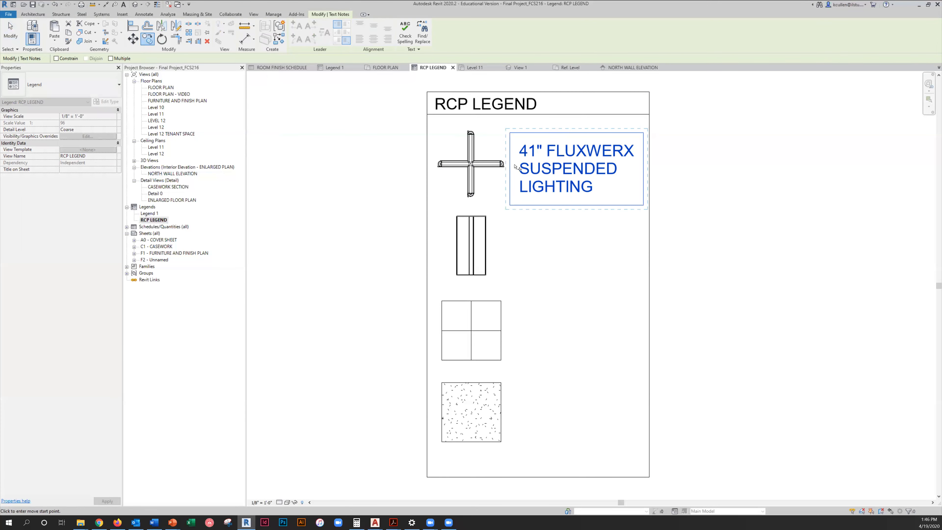
left_click(509, 165)
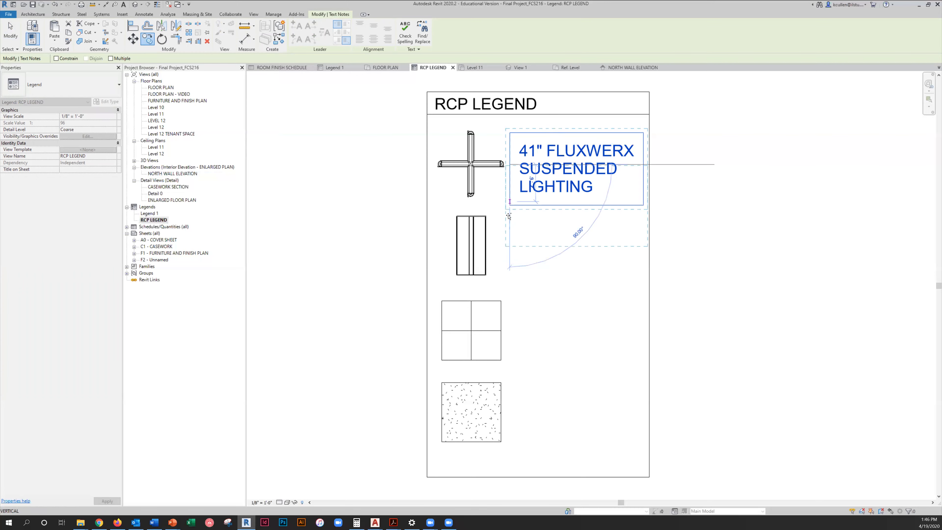
left_click(508, 247)
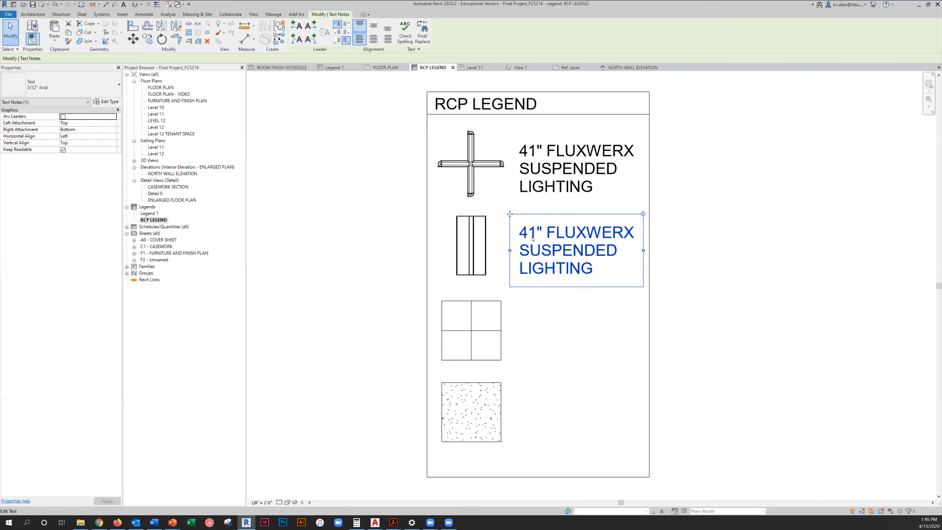
Edit the copied note beside the rectangular fixture to read 2' X4' FLUXWERX / RECESSED / LIGHTING.
double_click(539, 232)
left_click_drag(544, 232, 502, 237)
type("2'")
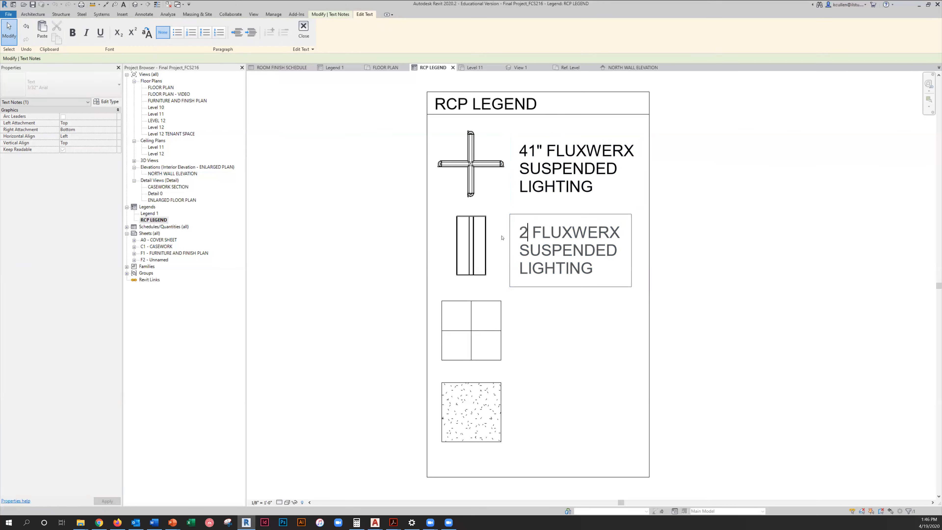
type(" X4'")
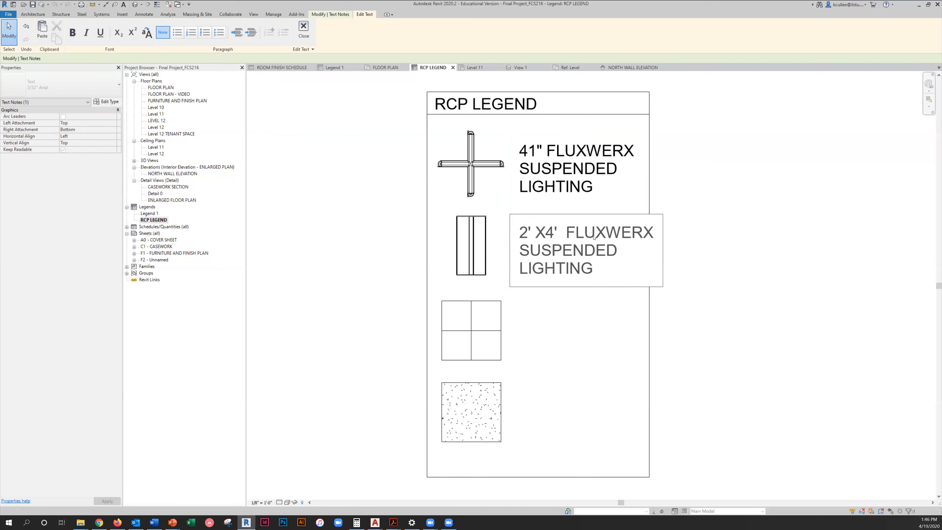
left_click(617, 255)
left_click_drag(617, 254, 520, 255)
type("RECESSED")
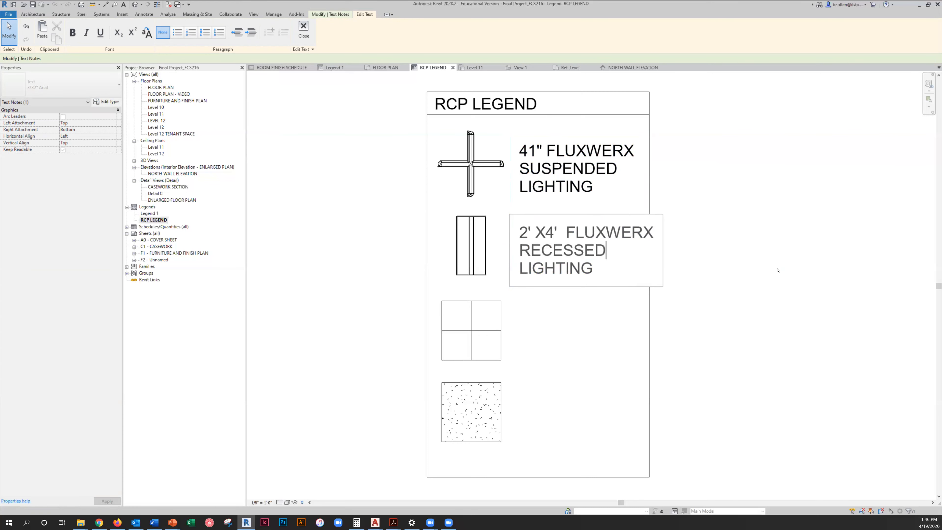
left_click(731, 275)
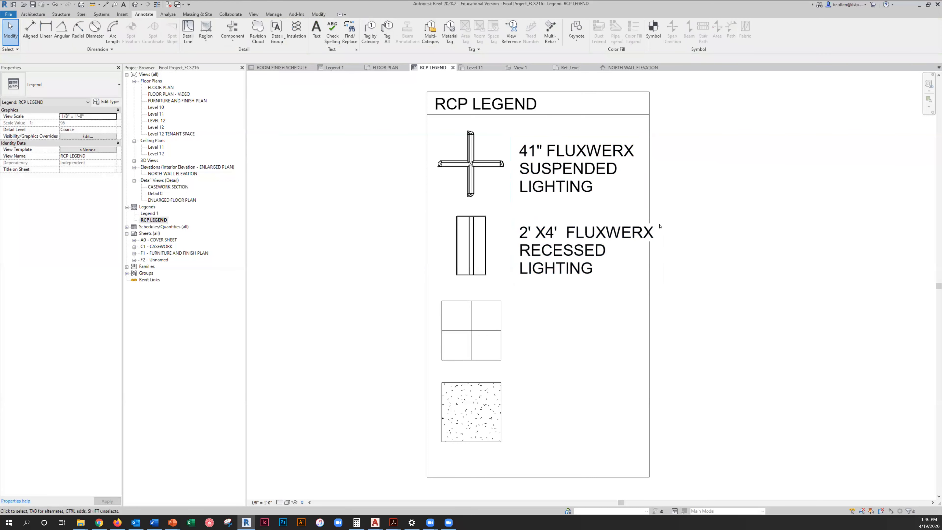
Move the legend border's right edge outward to enclose the notes, and nudge the recessed lighting note up slightly.
left_click_drag(659, 204, 668, 205)
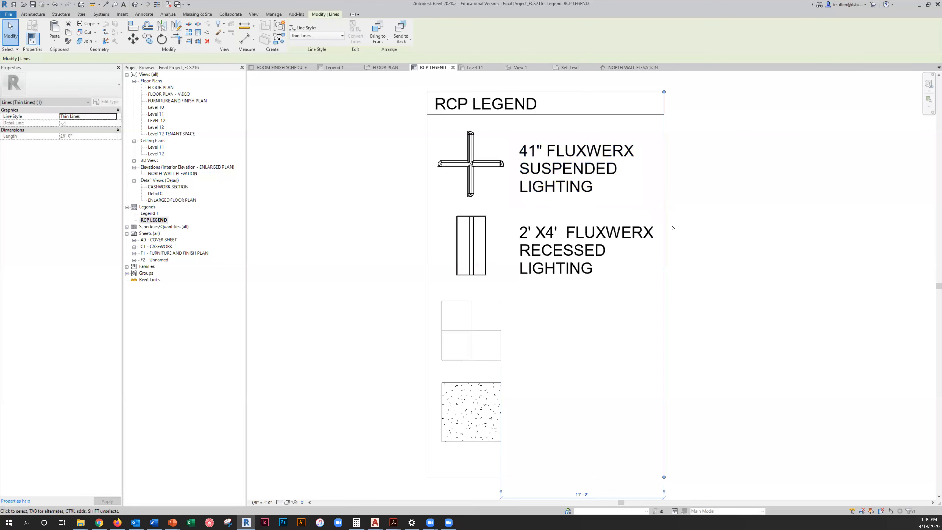
left_click(672, 228)
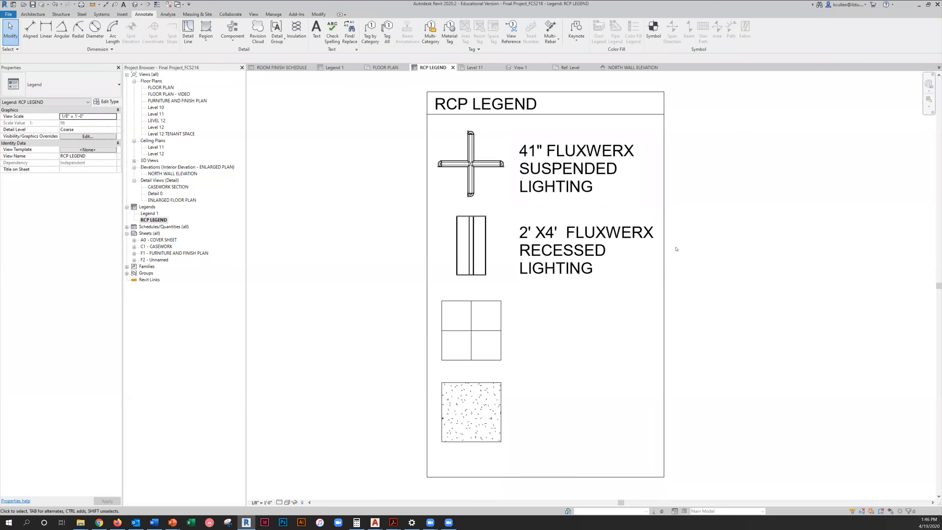
scroll(676, 249, "down", 1)
middle_click_drag(713, 263, 707, 227)
scroll(569, 235, "up", 1)
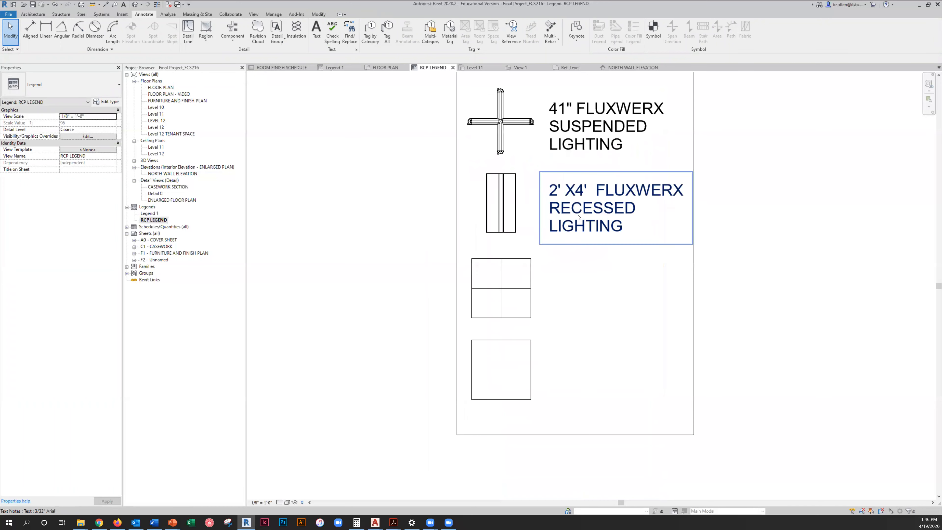
left_click(577, 216)
key("Up")
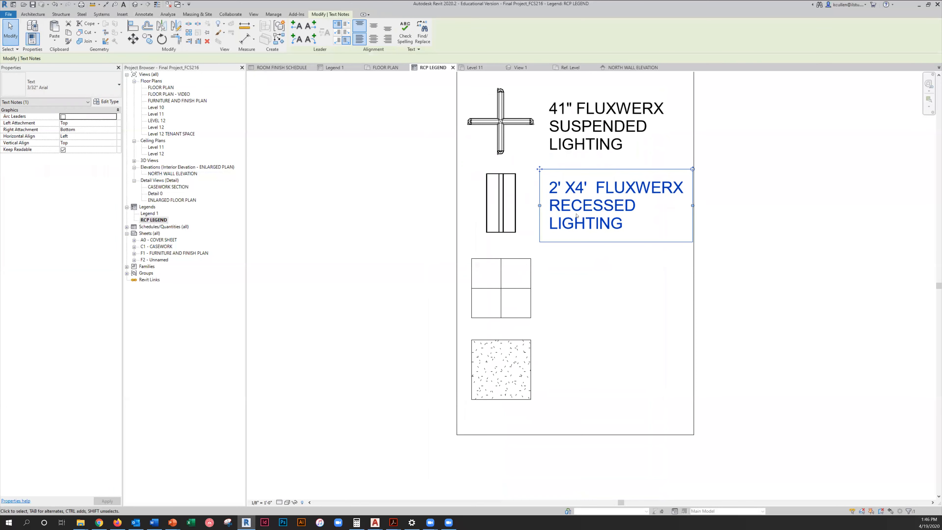
key("Up")
left_click(855, 238)
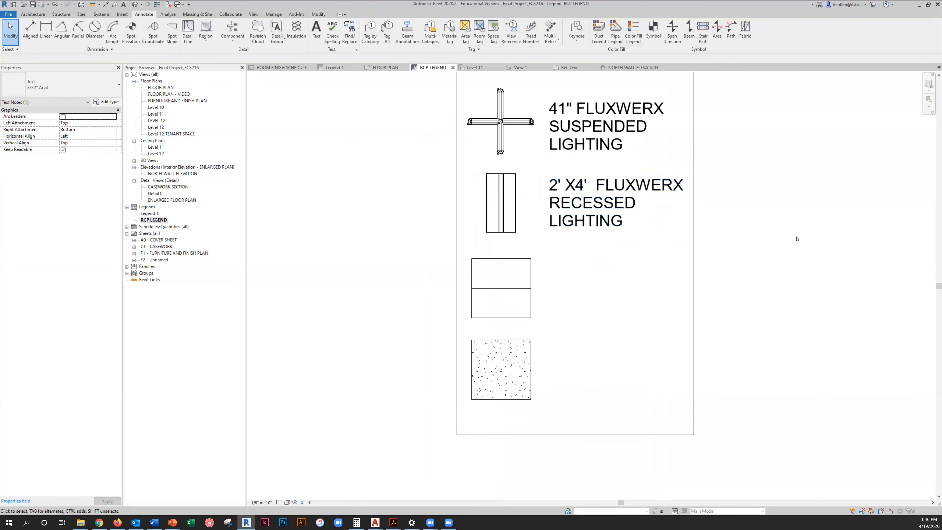
Copy the recessed lighting note straight down beside the square ceiling grid symbol.
left_click(538, 177)
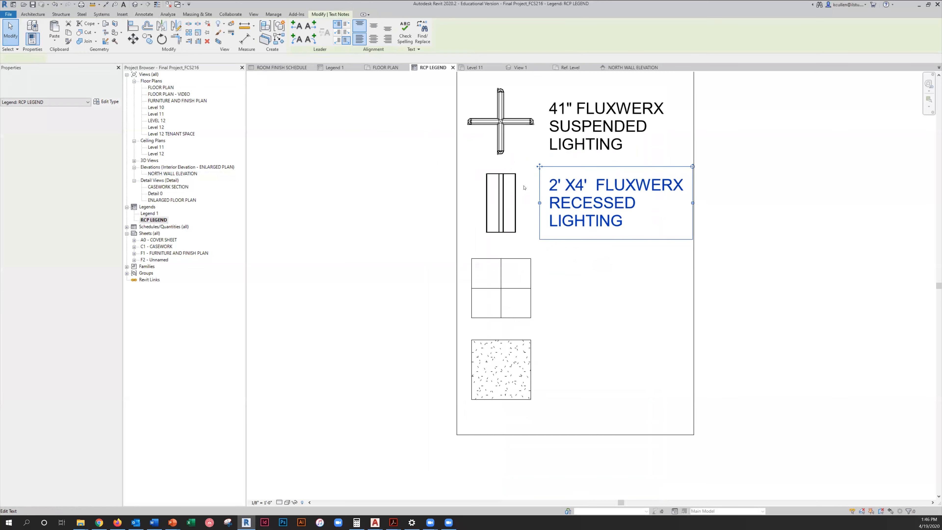
key("c")
key("o")
left_click(541, 200)
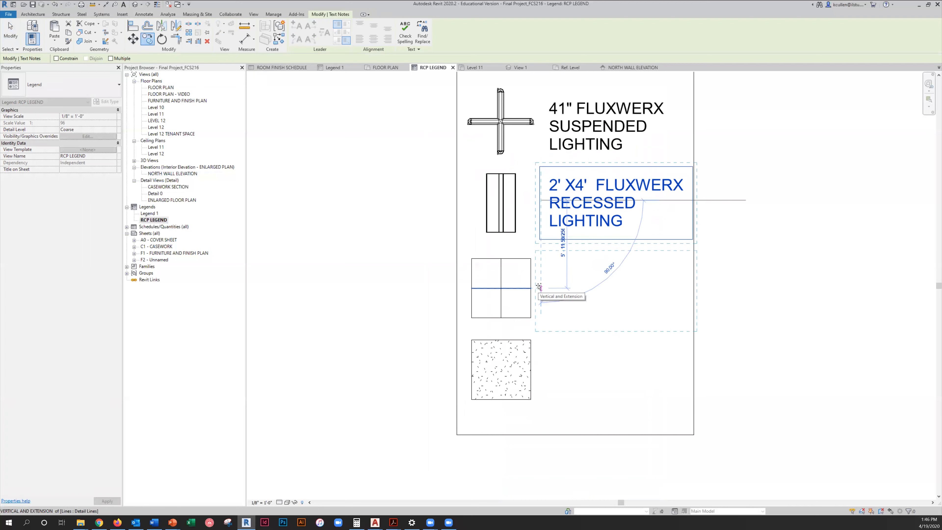
left_click(539, 288)
Edit the copied note beside the ceiling grid symbol to read 2' X 2' ACOUSTIC / CEILING TILE.
left_click(584, 282)
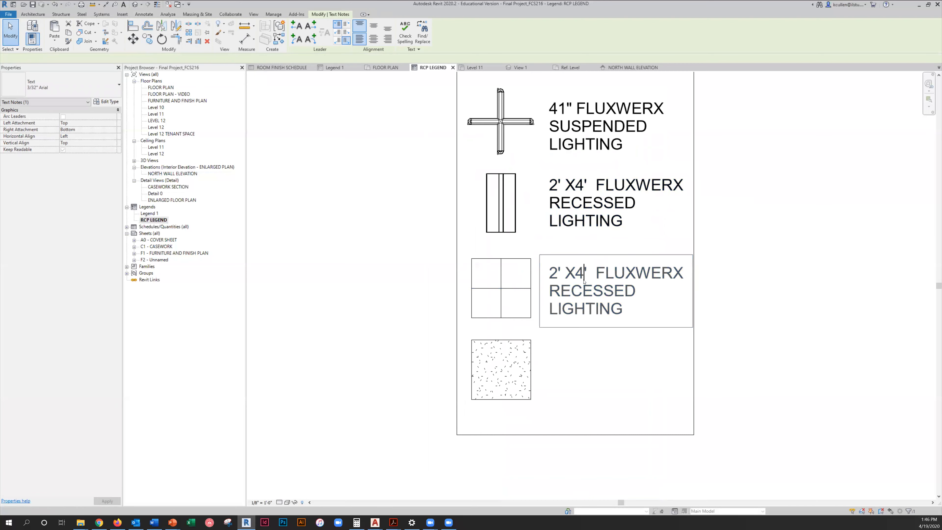
key("BackSpace")
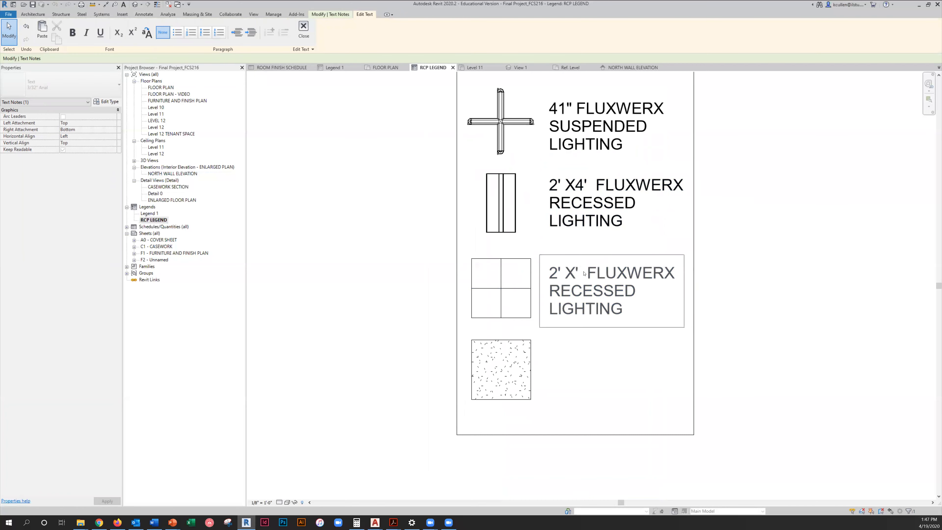
type("2")
left_click(576, 274)
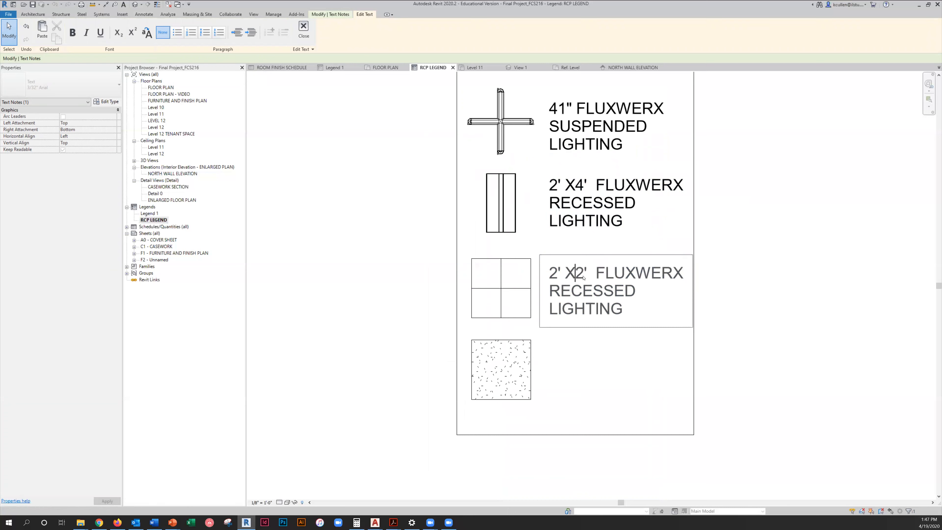
left_click_drag(600, 273, 633, 314)
type("ACOU")
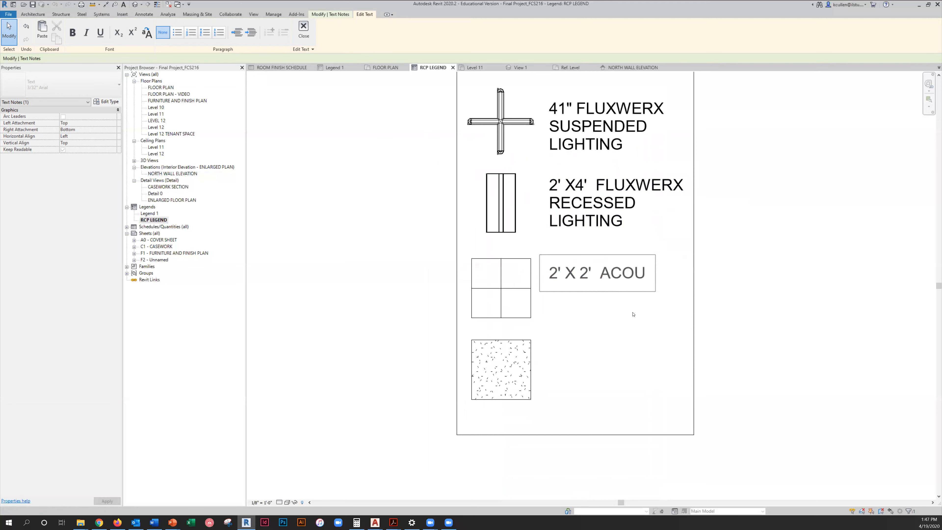
type("STIC CEILING TILE")
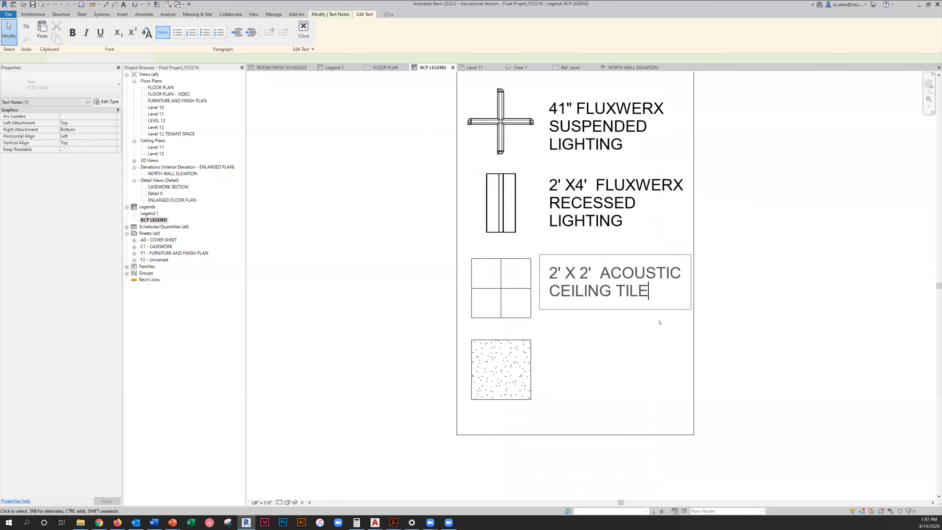
left_click(778, 322)
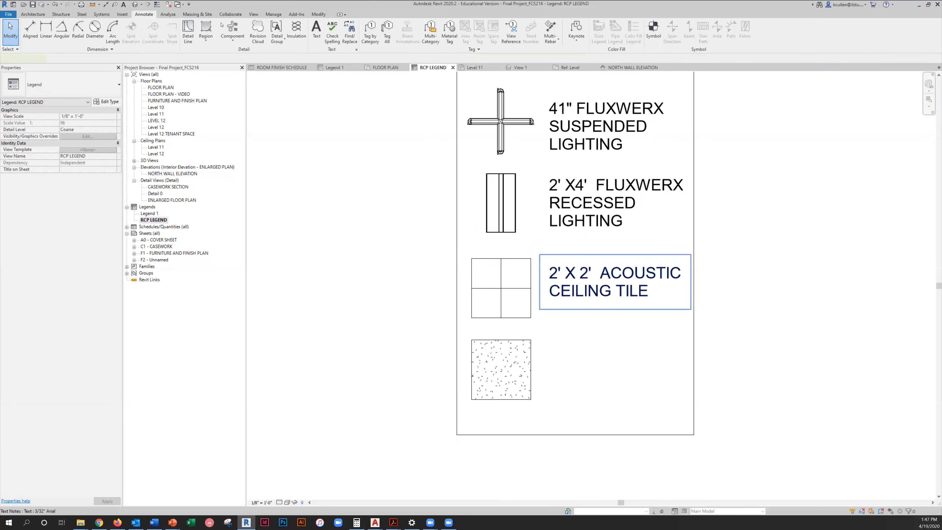
Copy the acoustic ceiling tile note straight down beside the stippled square symbol.
left_click(132, 39)
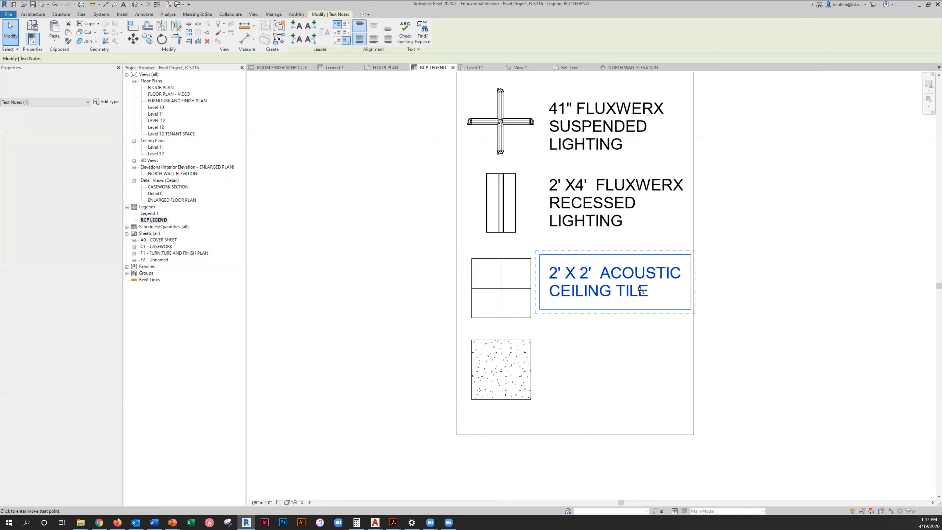
left_click(618, 274)
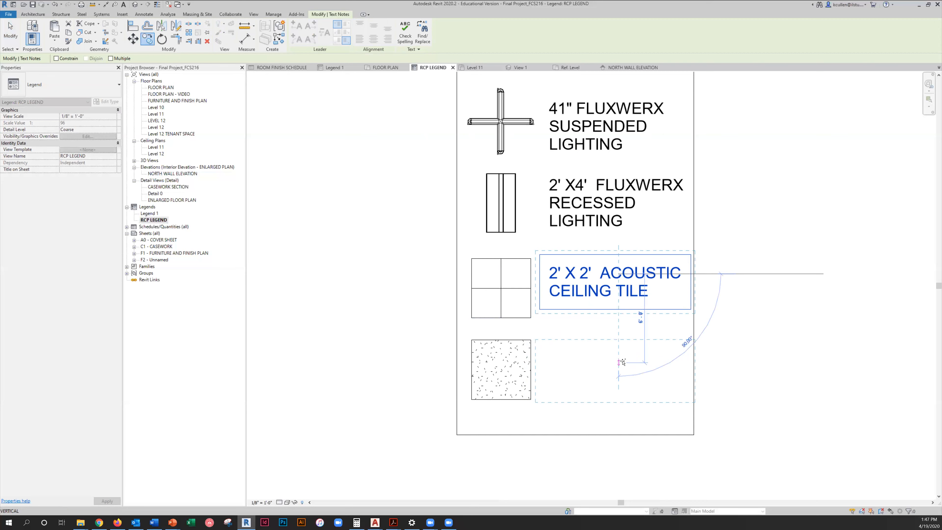
left_click(623, 362)
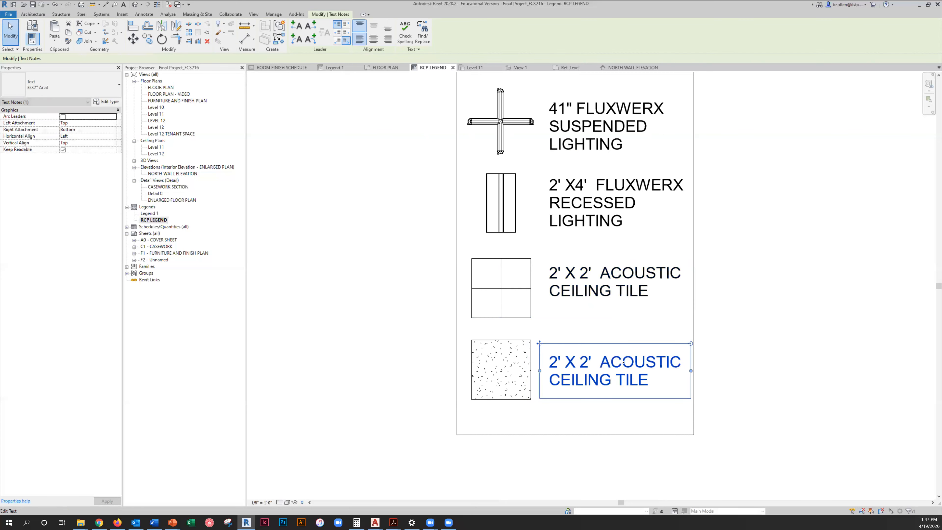
Replace the copied note's text beside the stippled square with GYPSUM WALL / BOARD on two lines.
double_click(655, 381)
key("ctrl+a")
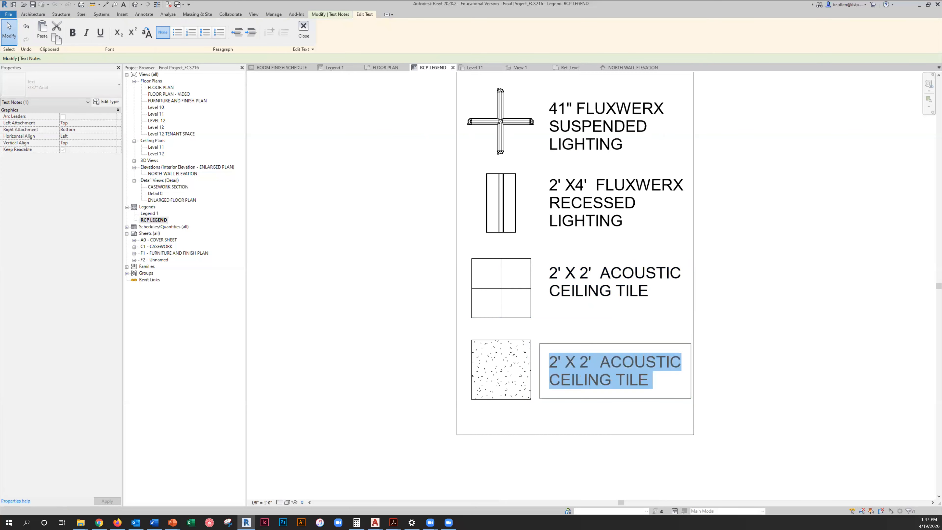
type("GYPSUM B")
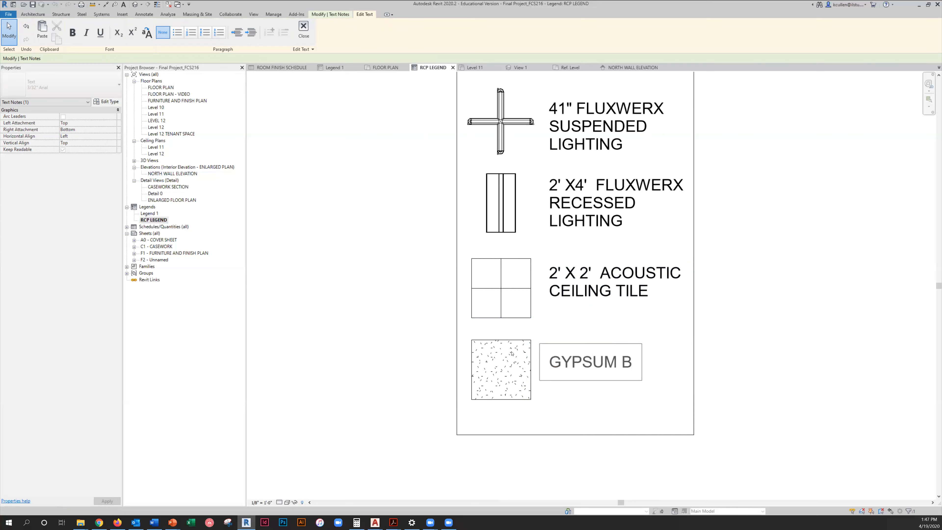
key("BackSpace")
type("WALL BOARD")
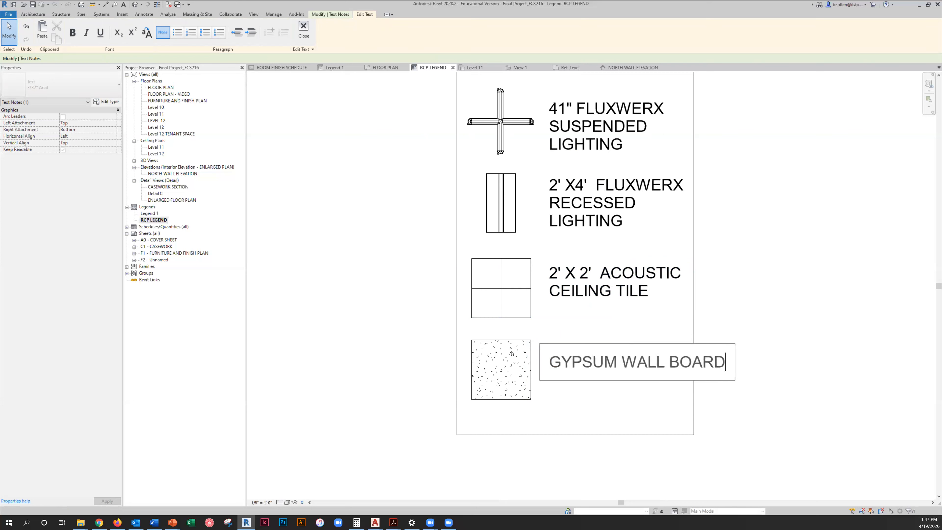
left_click(671, 367)
key("Return")
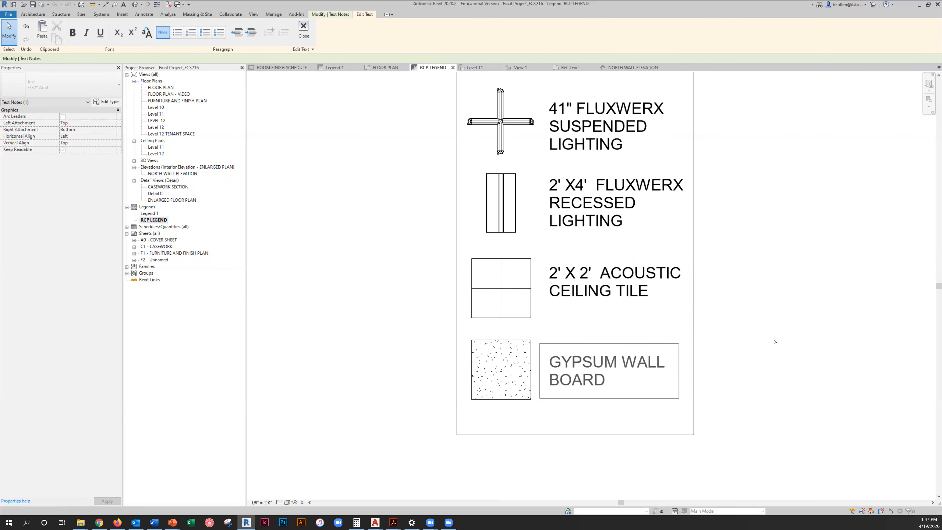
left_click(771, 343)
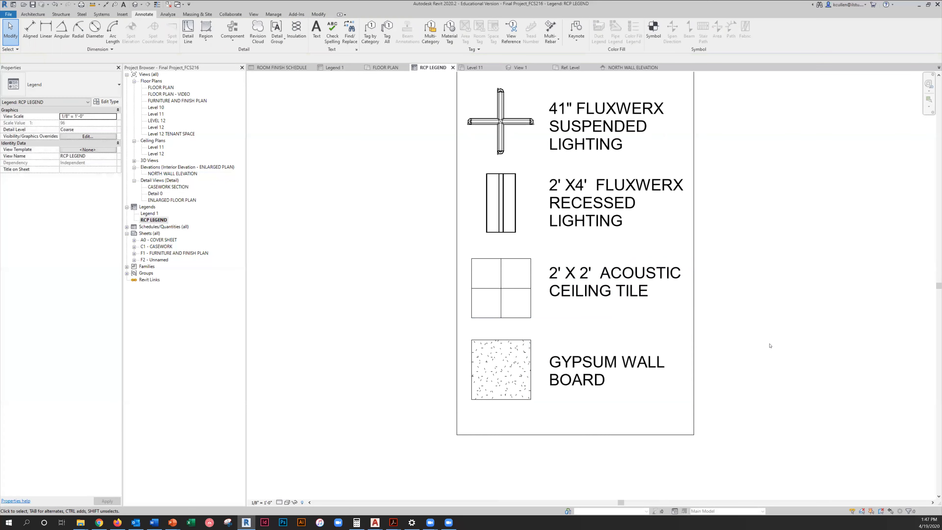
Nudge the acoustic ceiling tile note down slightly to centre it beside the ceiling grid symbol.
scroll(771, 344, "down", 1)
middle_click_drag(784, 337, 669, 367)
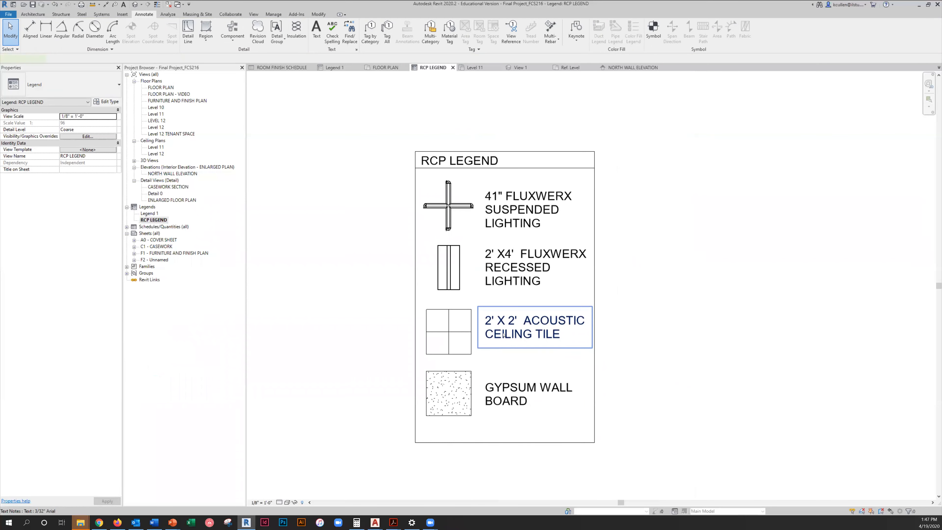
left_click(522, 335)
key("Down")
key("Down")
key("Down")
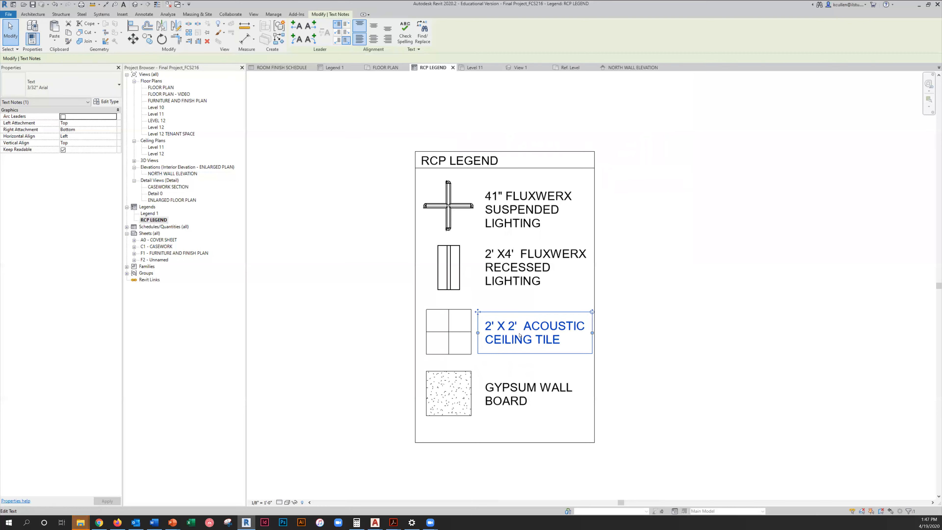
left_click(659, 271)
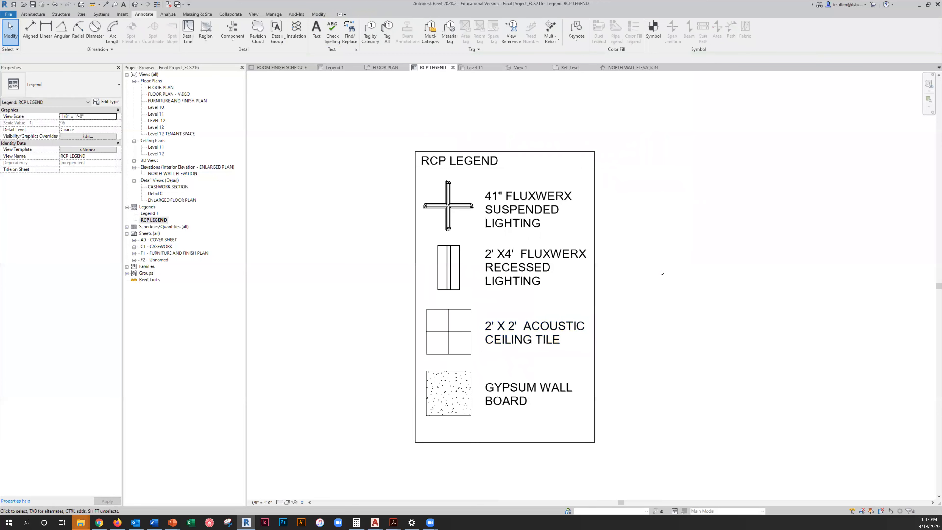